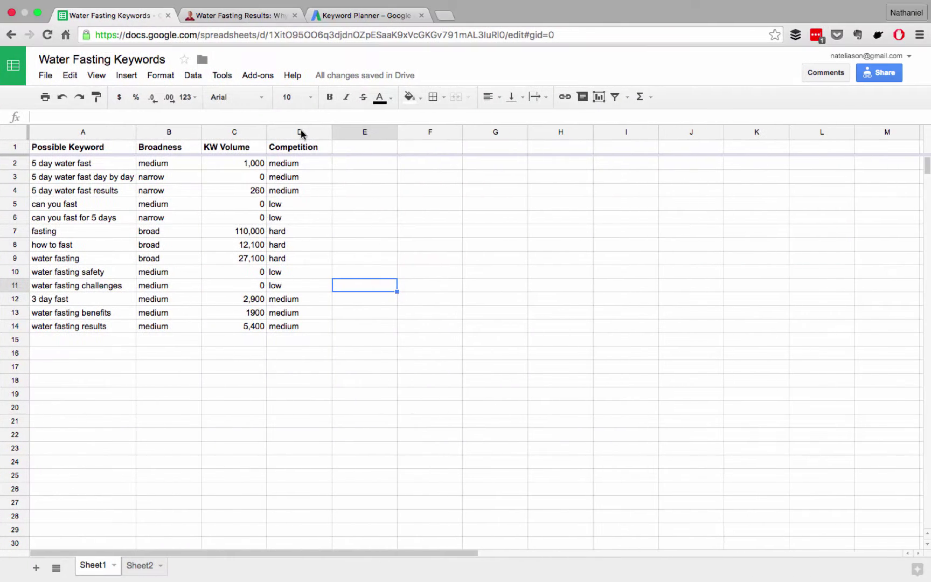
Switch to the Water Fasting Results post and scroll up to its title
click(254, 19)
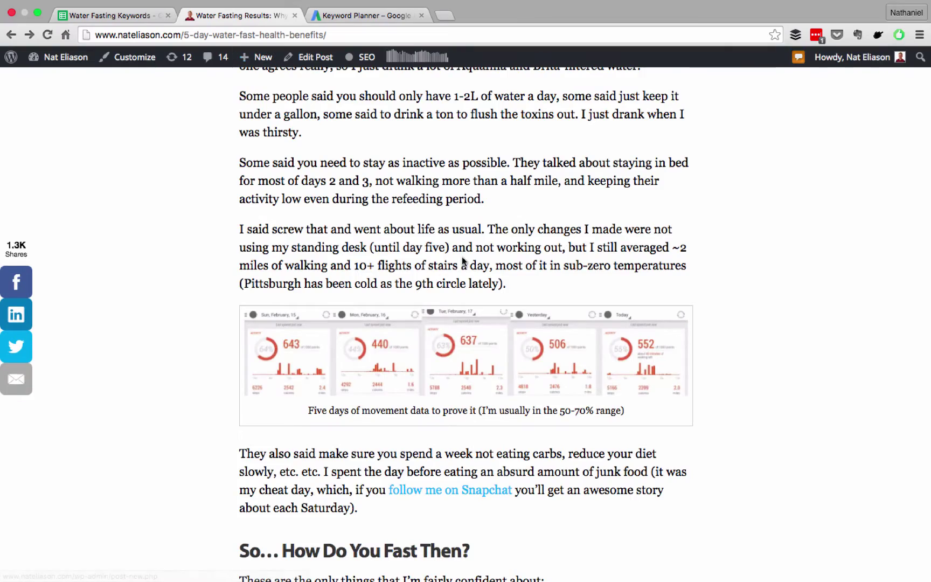
scroll(462, 259, up, 20)
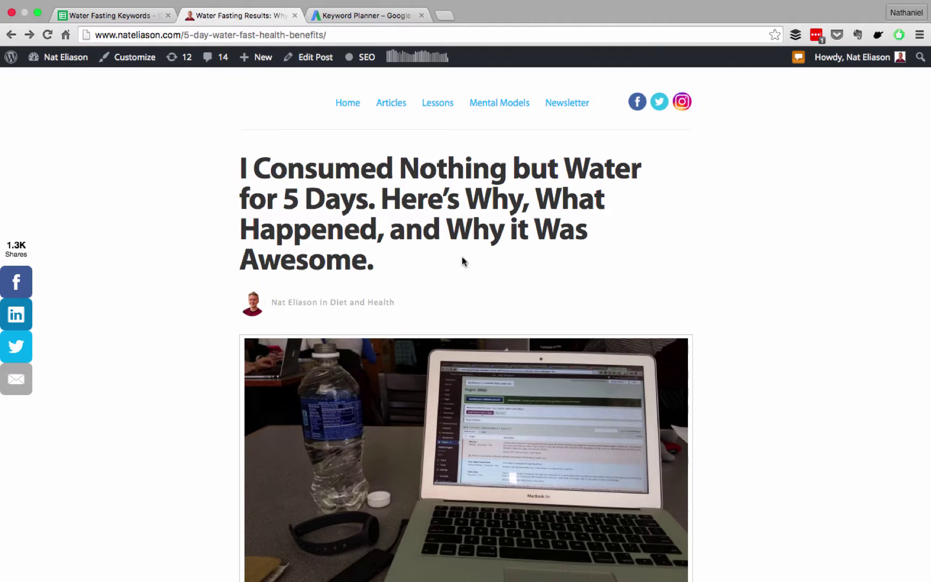
key(ctrl+Left)
Open Acquisition > Search Console > Queries, showing 'water fasting' at 2,384 clicks and position 3.6
click(128, 16)
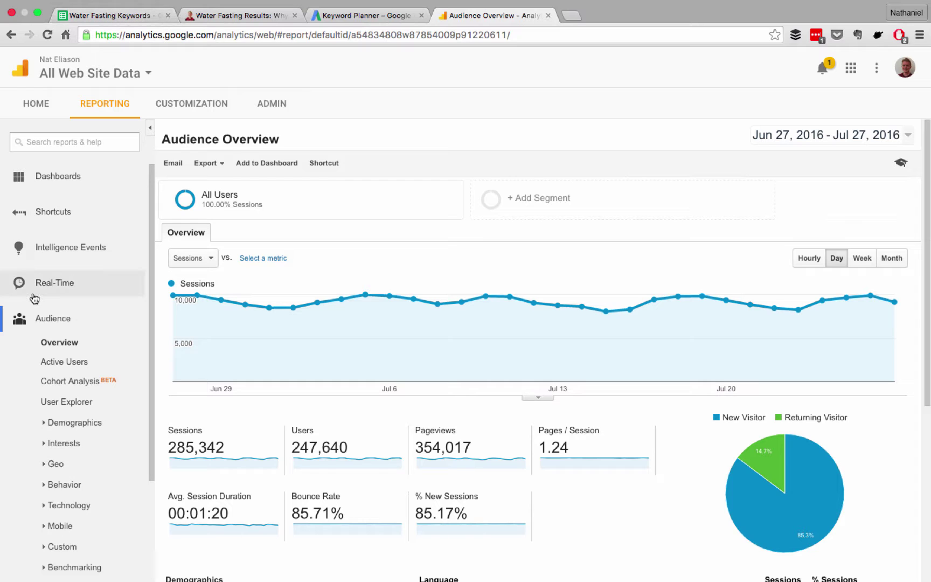
scroll(34, 299, down, 3)
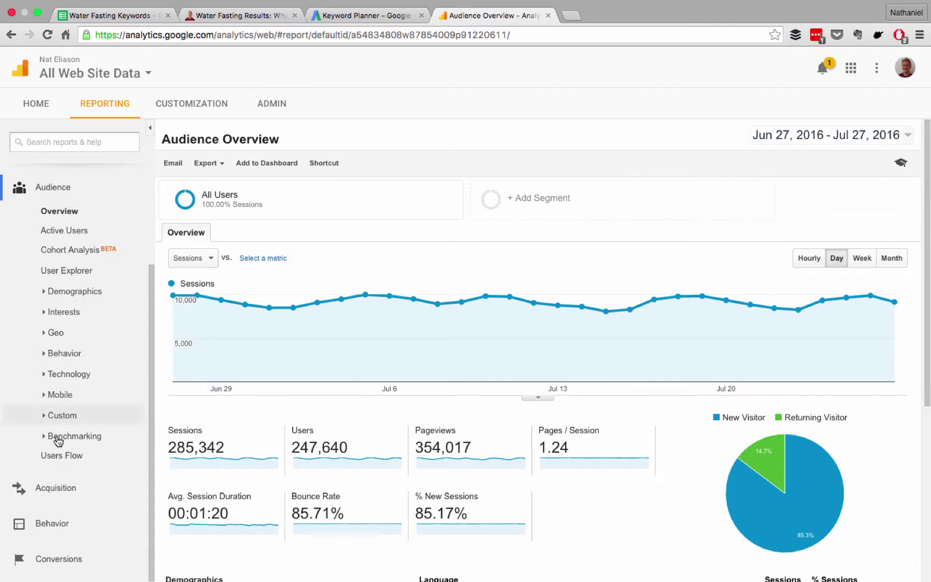
click(58, 487)
scroll(58, 495, down, 3)
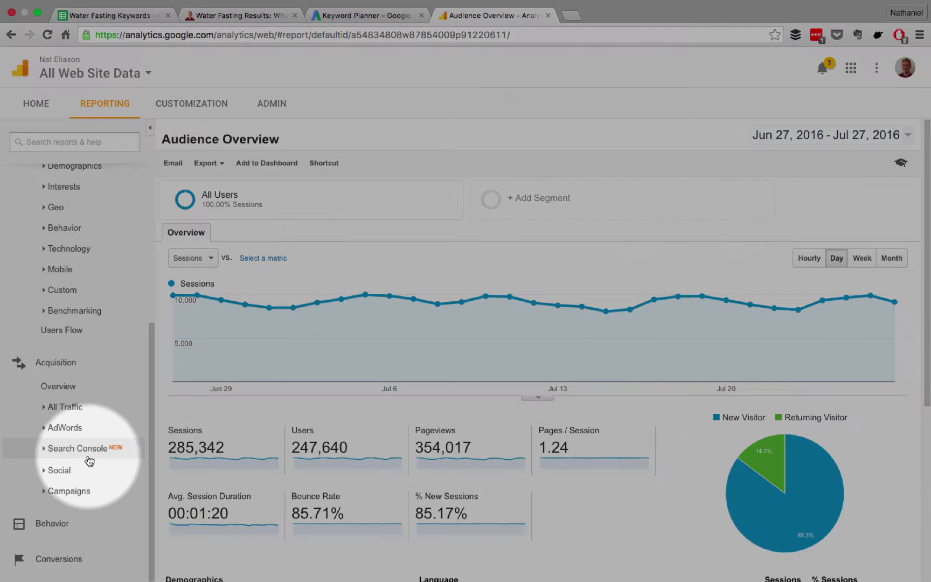
click(87, 448)
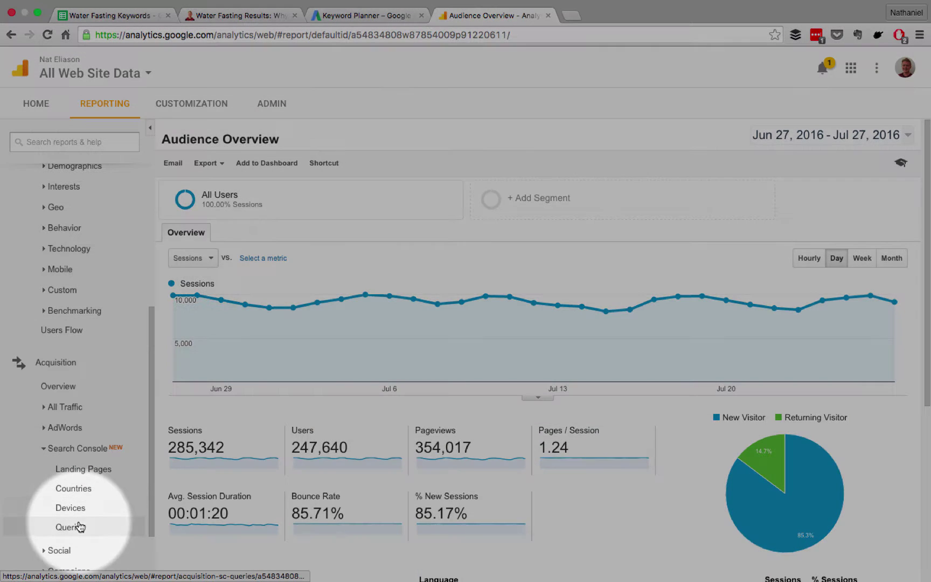
click(74, 526)
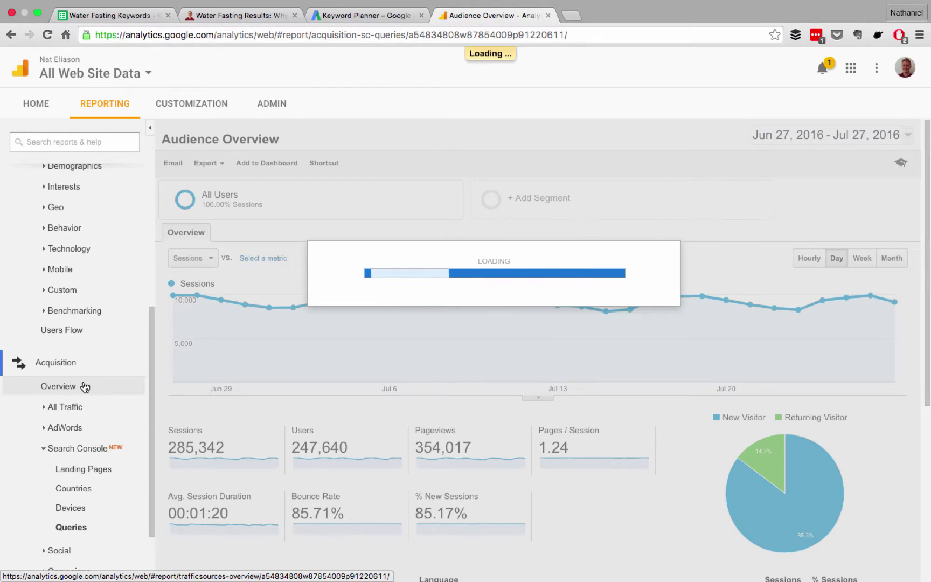
scroll(276, 392, down, 5)
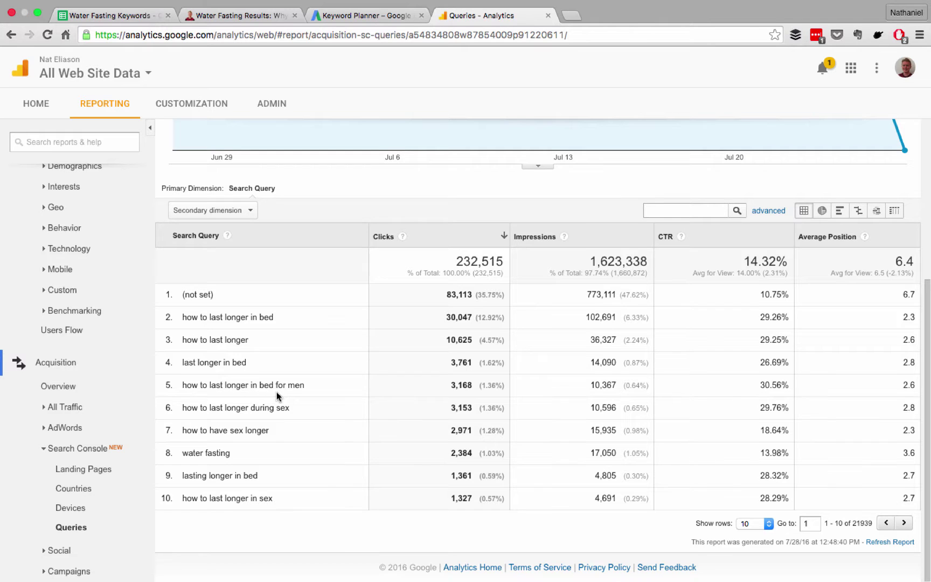
scroll(276, 392, up, 4)
scroll(276, 392, down, 4)
scroll(276, 397, up, 3)
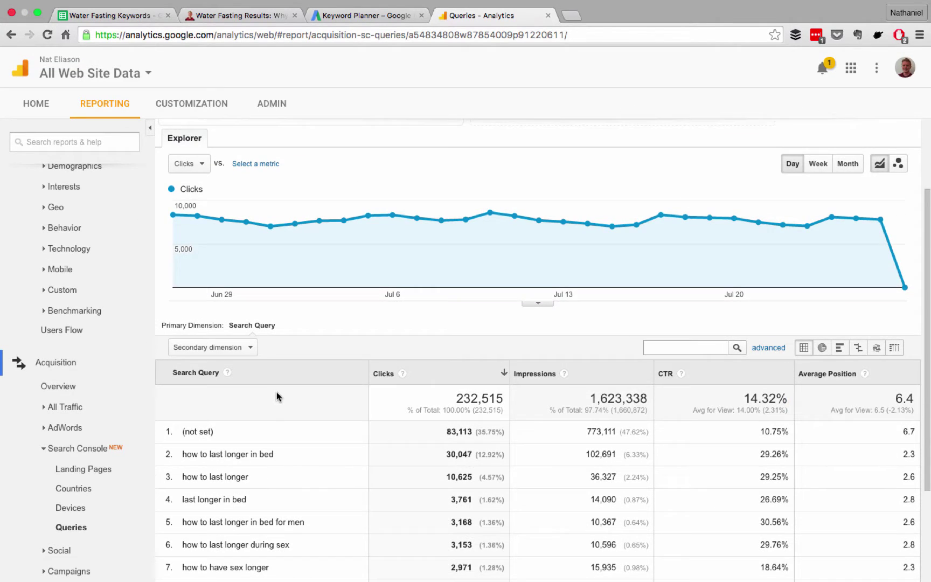
scroll(276, 397, down, 3)
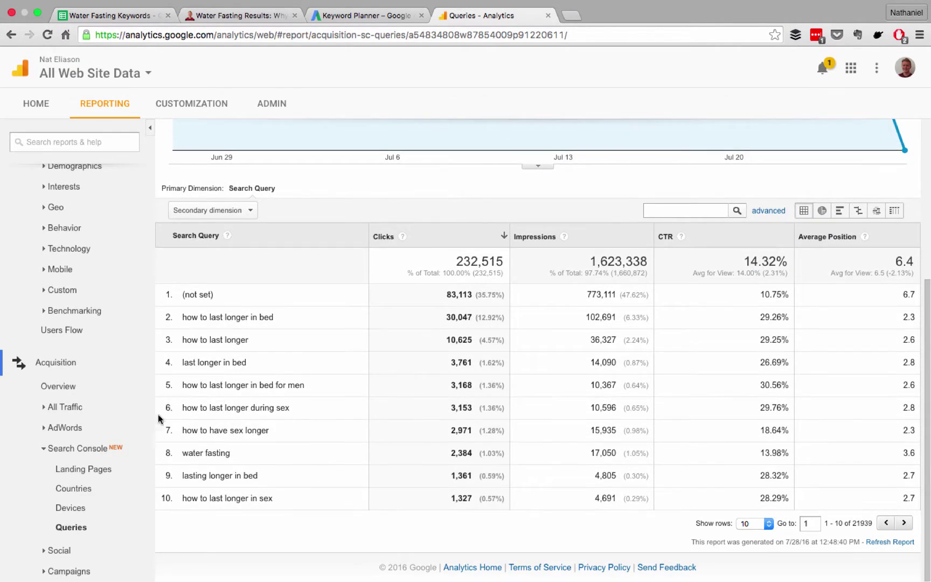
From Landing Pages, open /5-day-water-fast-health-benefits/ and review its query table, topped by 'water fasting'
click(93, 471)
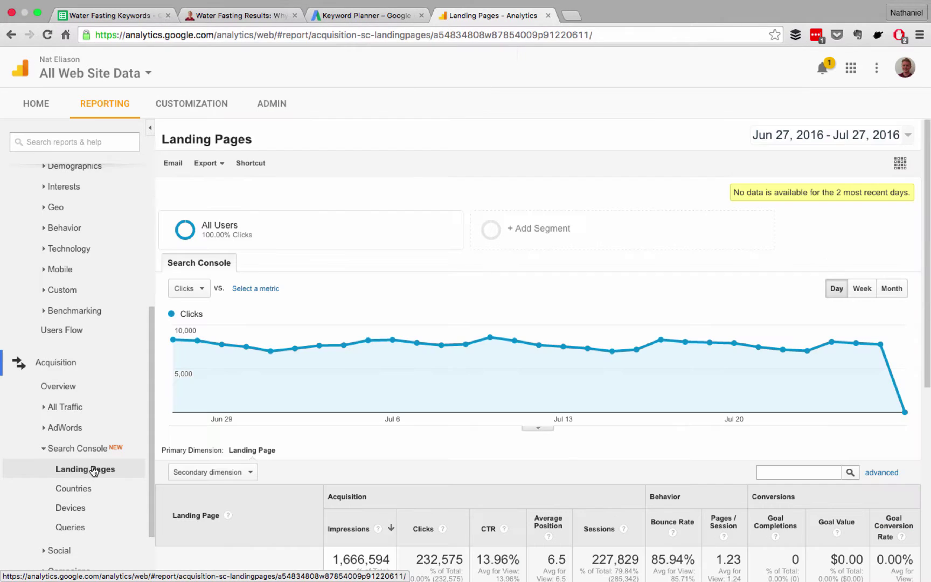
scroll(263, 452, down, 5)
scroll(280, 439, down, 1)
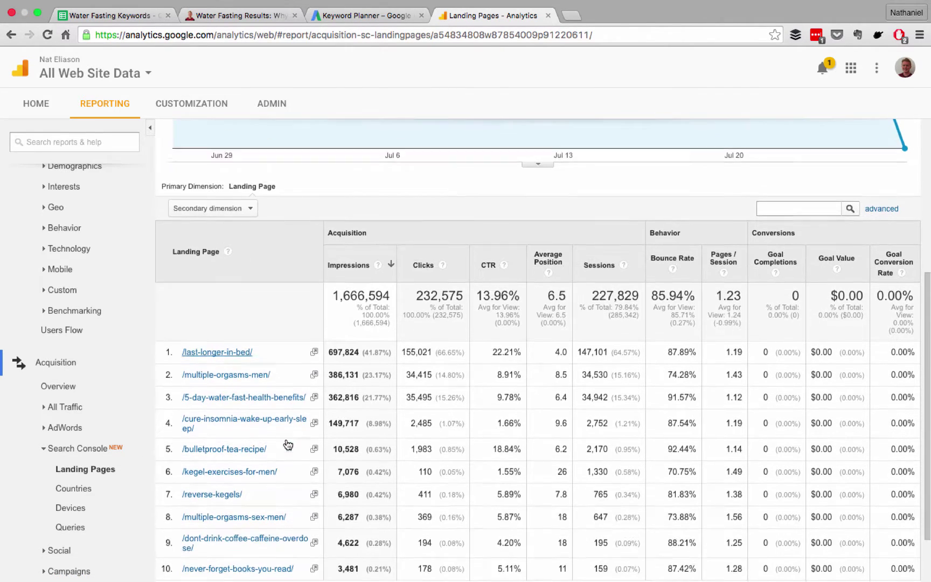
click(249, 397)
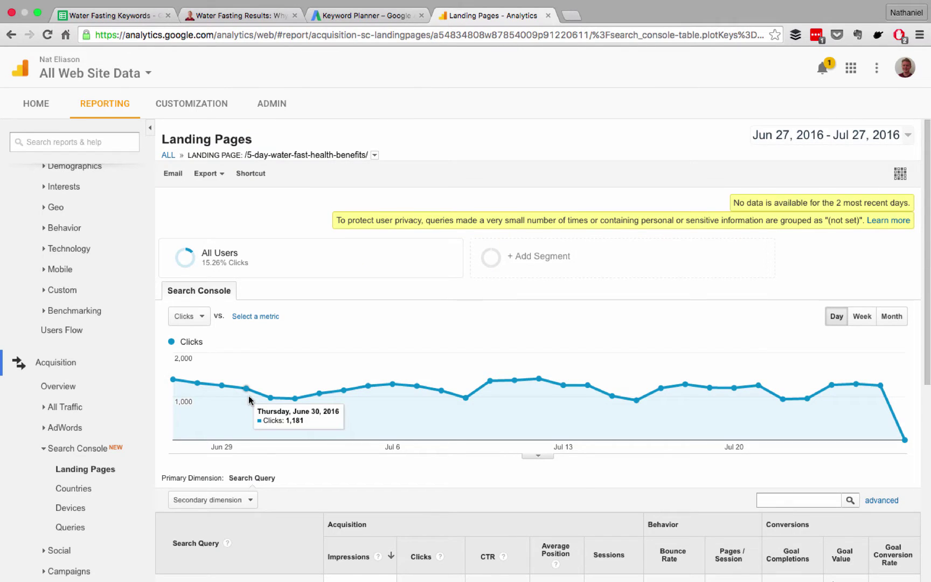
scroll(248, 396, down, 5)
scroll(348, 401, down, 3)
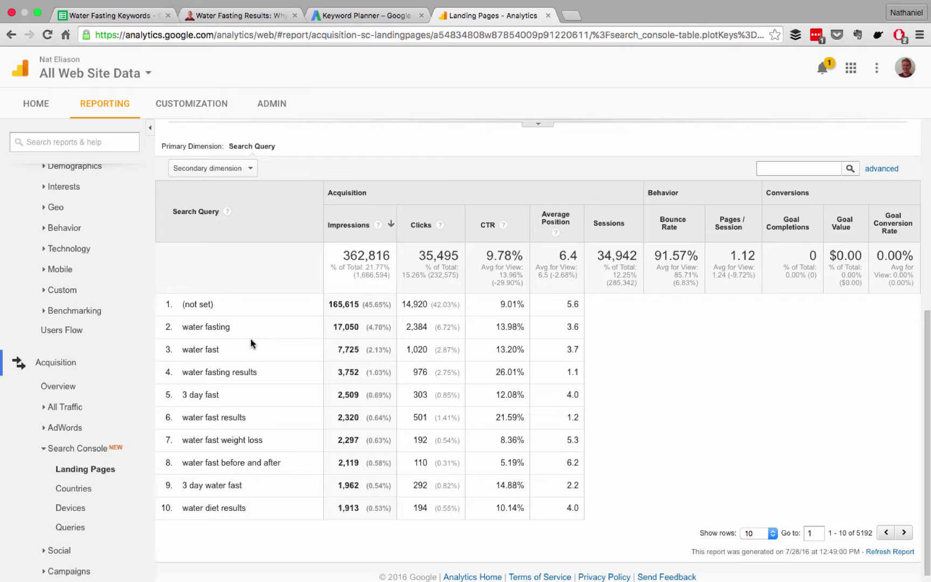
Go to the second page of Landing Pages and open the /savable-income/ query list
click(94, 472)
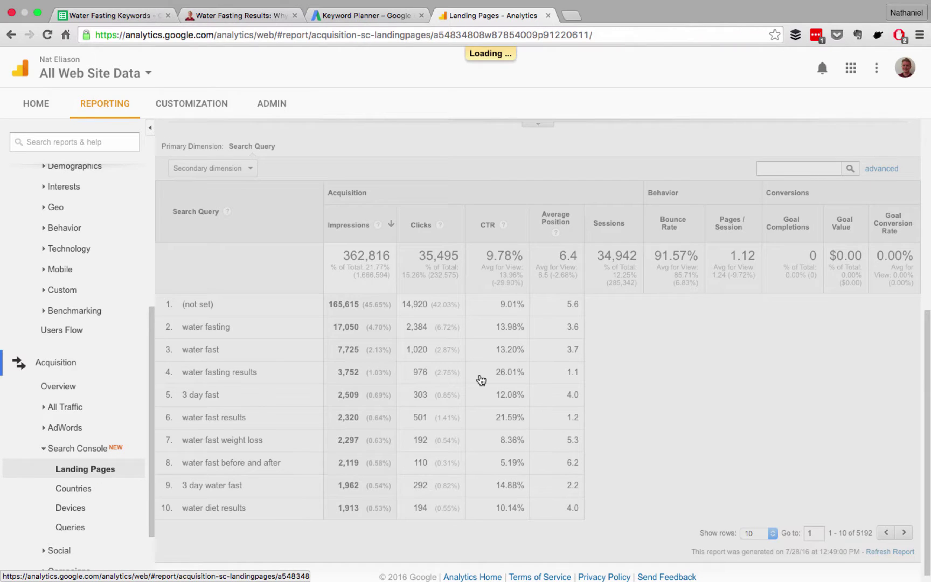
scroll(535, 285, down, 6)
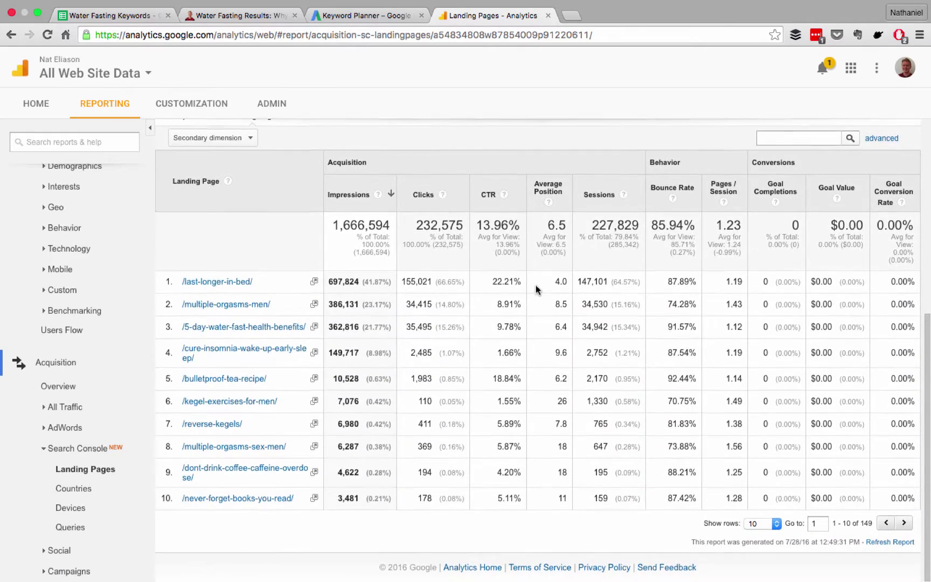
click(905, 523)
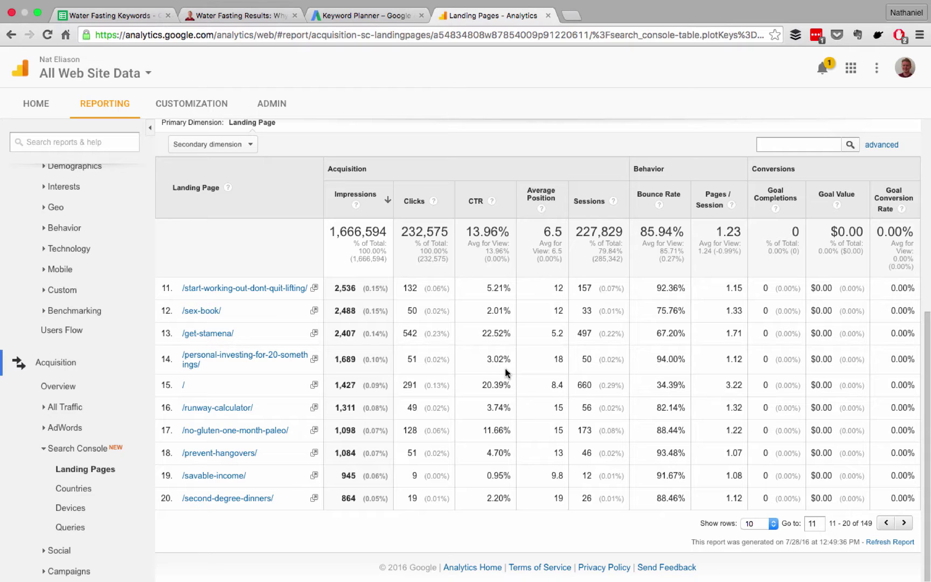
click(214, 479)
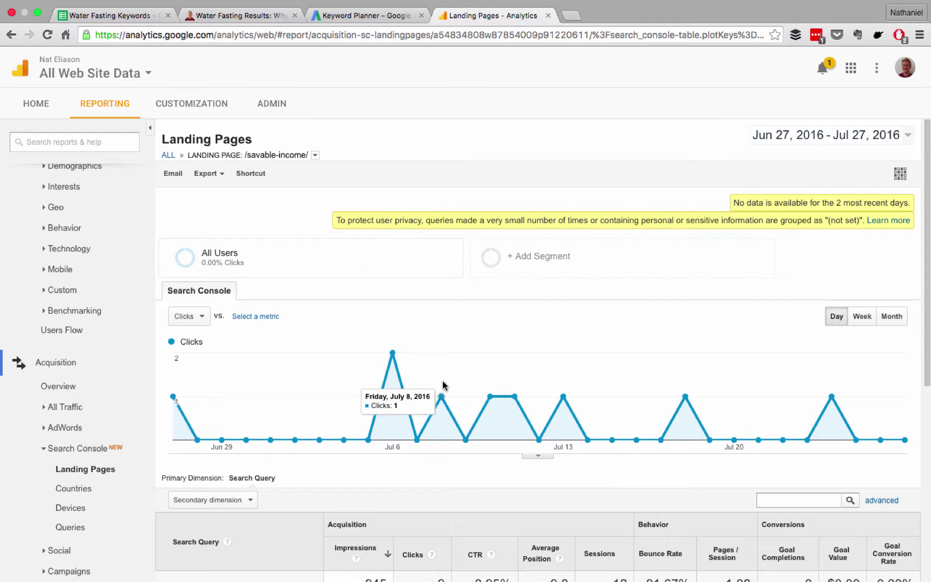
scroll(443, 385, down, 6)
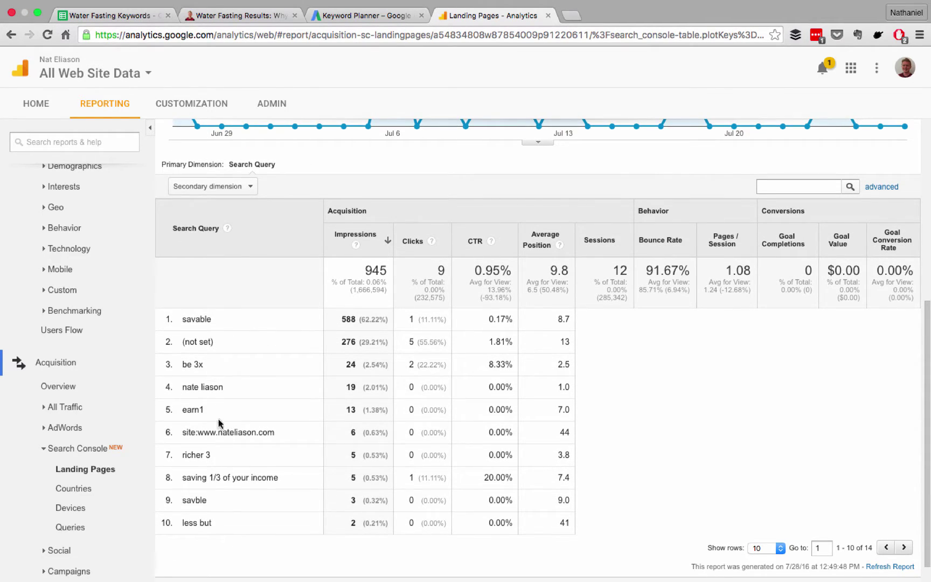
scroll(443, 311, down, 1)
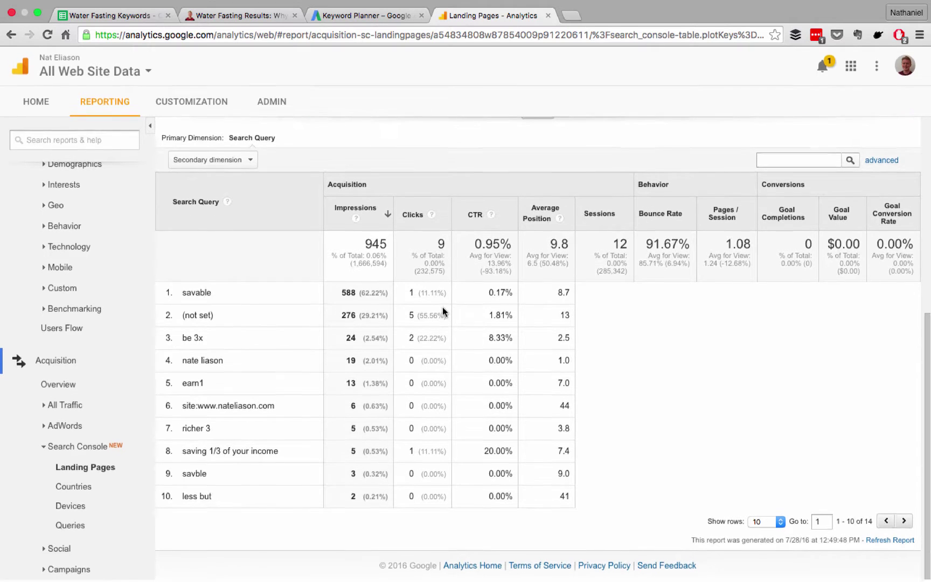
scroll(324, 283, up, 5)
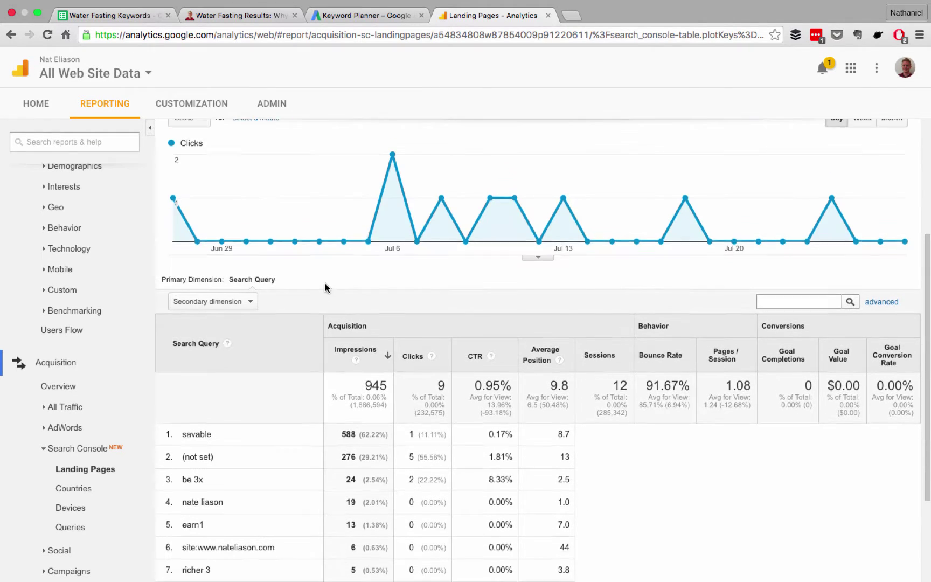
Return to Landing Pages, page to rows 21–30, and review the /lifestyle-business/ queries
click(11, 35)
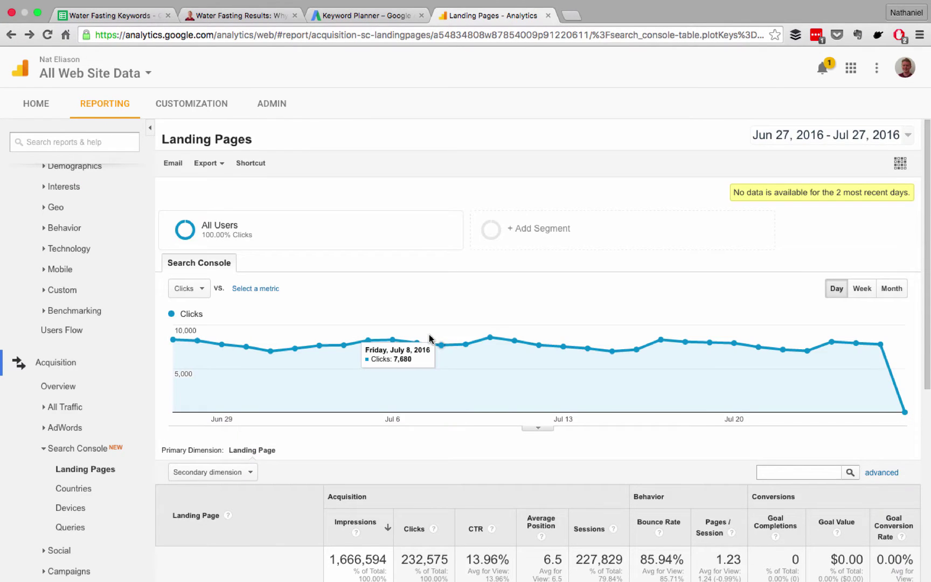
scroll(430, 338, down, 10)
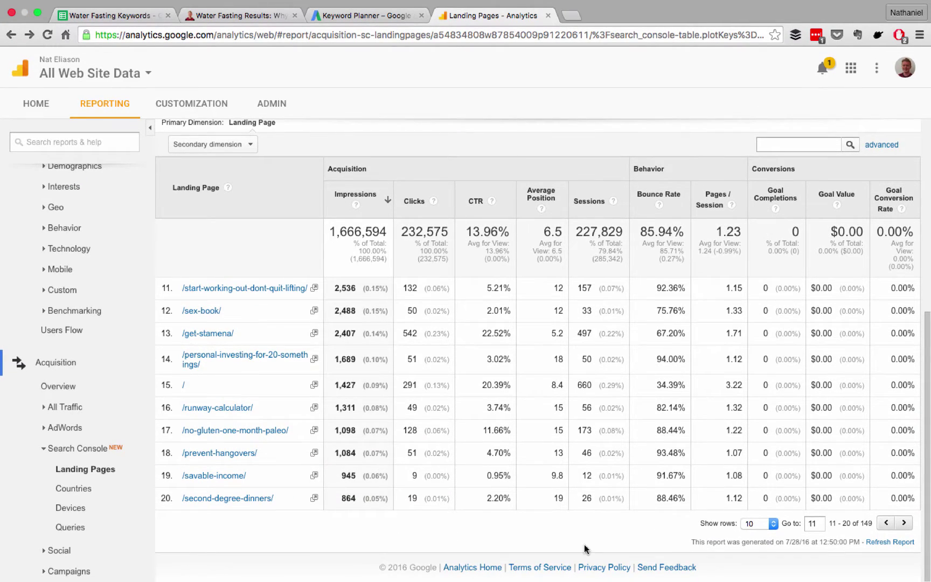
click(903, 522)
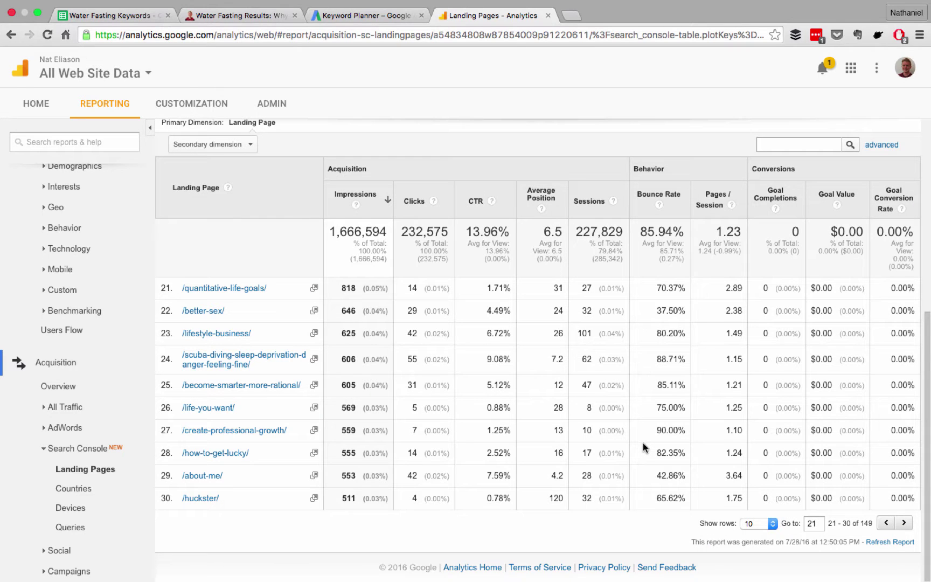
click(217, 332)
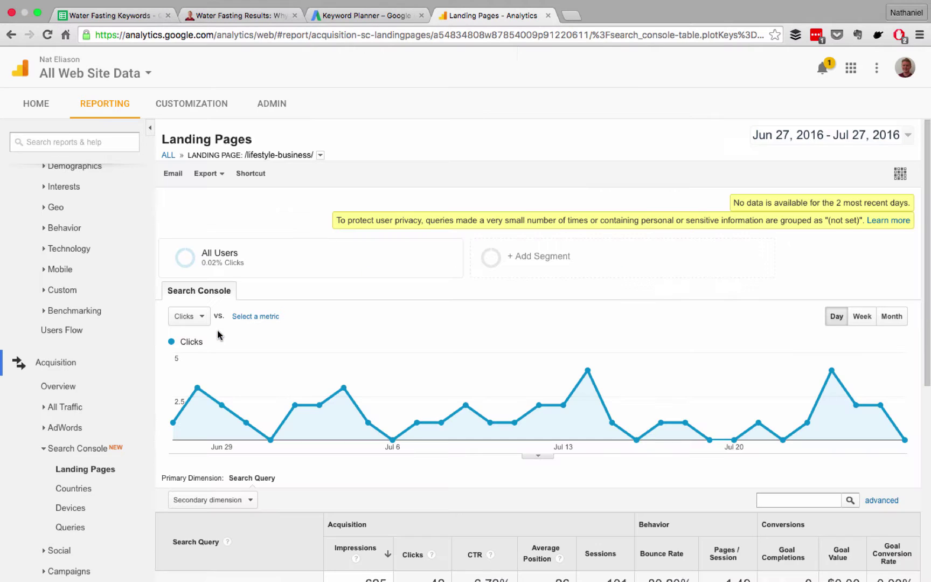
scroll(375, 415, down, 5)
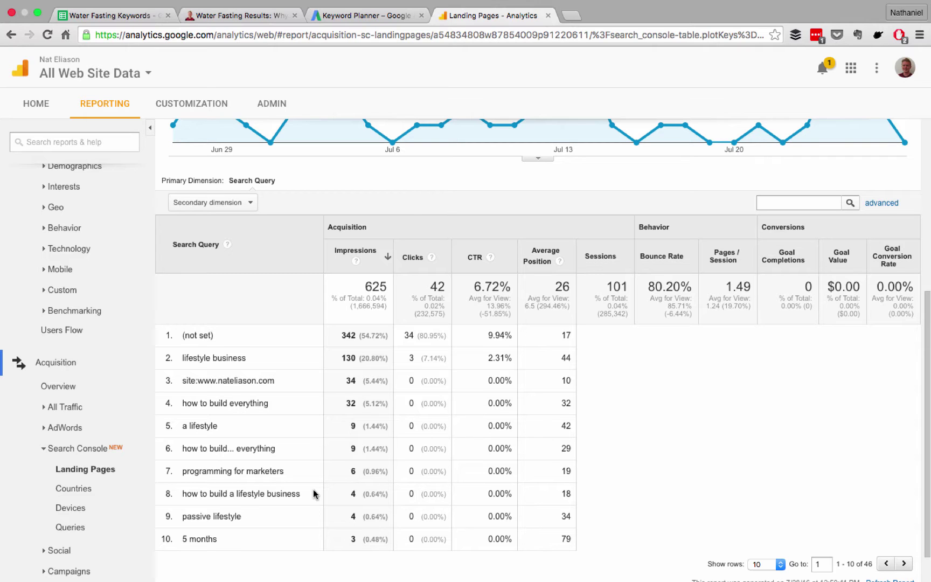
scroll(313, 490, up, 3)
scroll(314, 493, down, 1)
scroll(314, 493, down, 3)
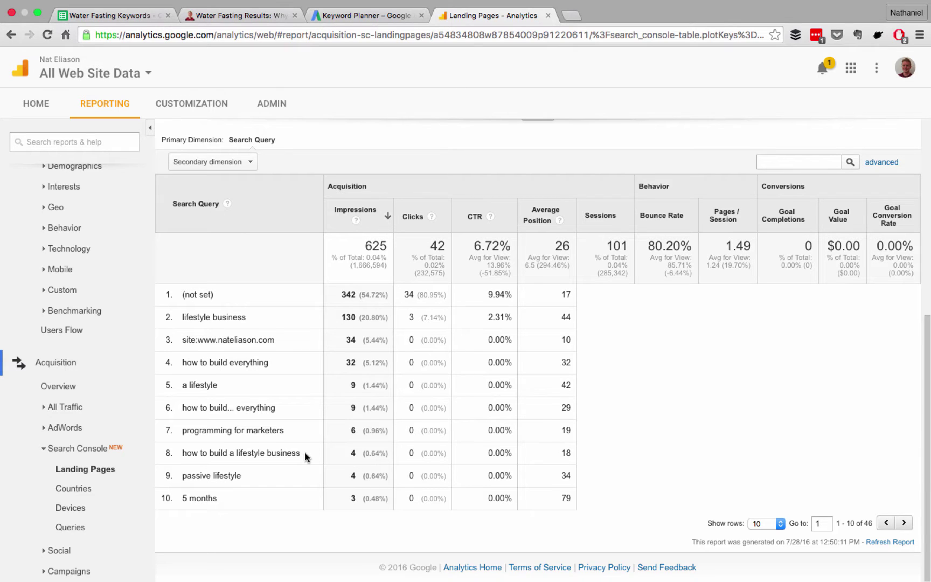
Close the Google Analytics report with Cmd+W, revealing the Water Fasting Keywords sheet
key(super+w)
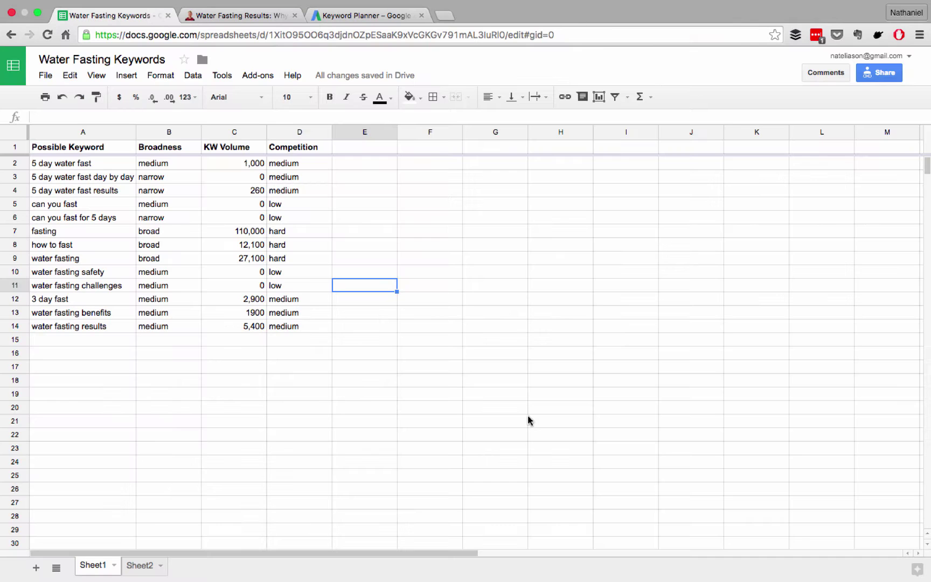